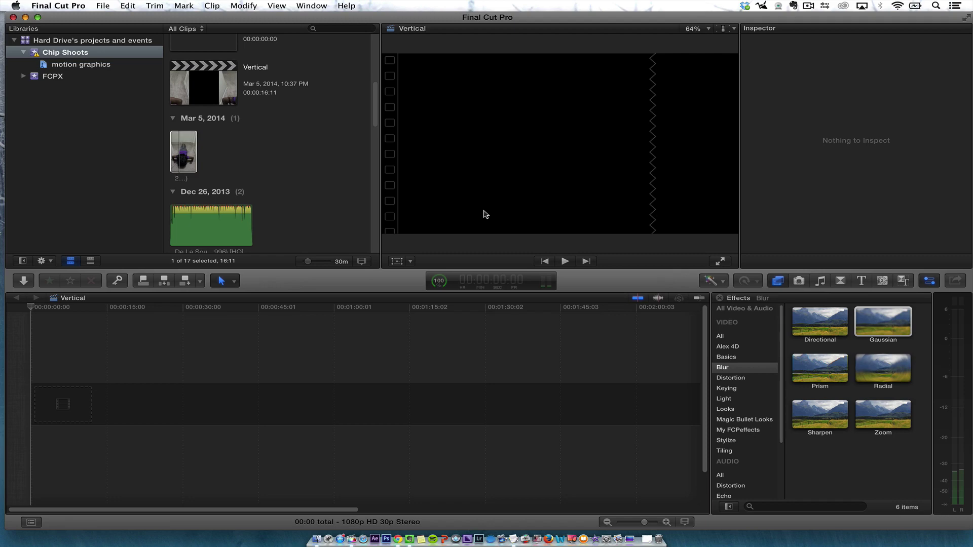
Step: Select the Vertical project to see its 1920×1080, 30p details in the Chip Shoots event
click(212, 77)
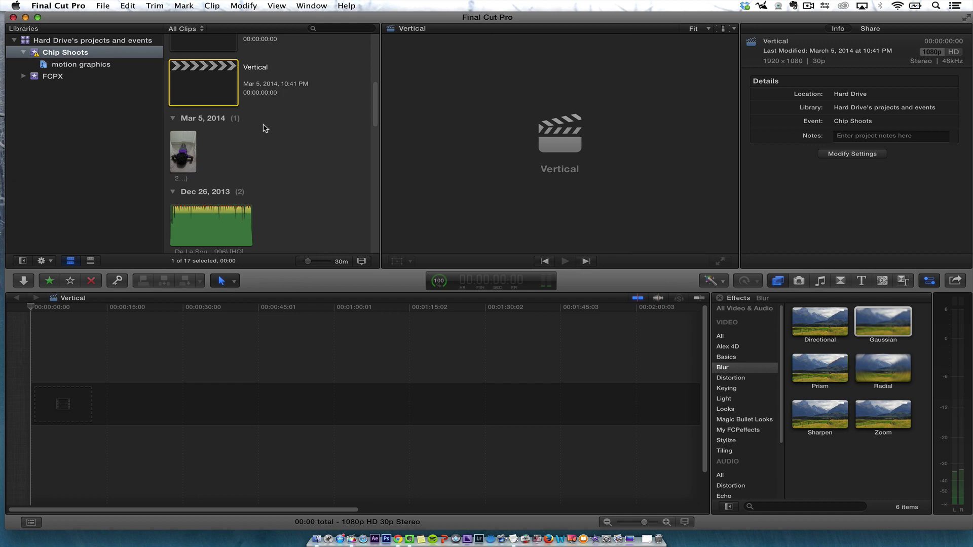
Step: Add the Mar 5 phone clip to the empty timeline, accepting the 1080p HD 30p settings
click(182, 152)
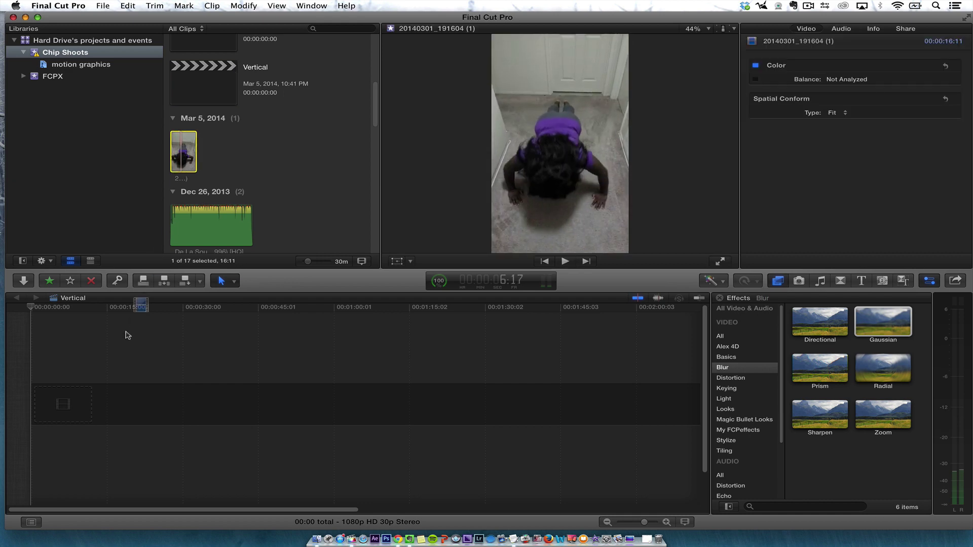
drag(127, 335, 66, 401)
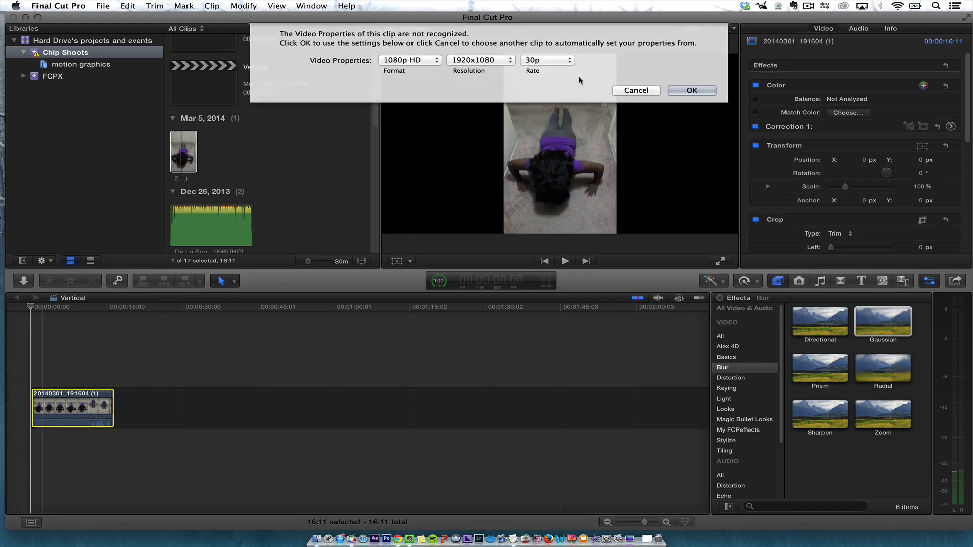
click(681, 89)
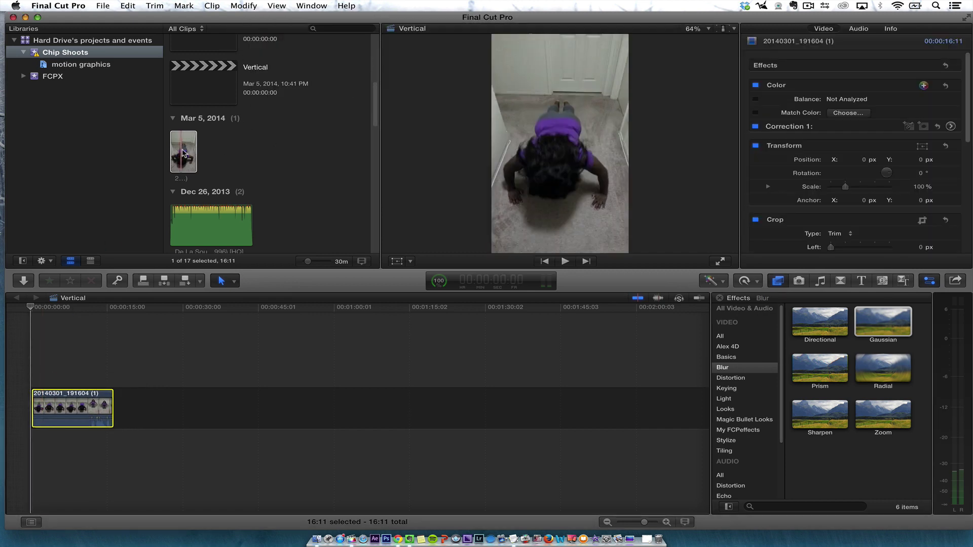
Step: Stack a connected copy of the clip above the first and play it back from the start
drag(184, 154, 30, 351)
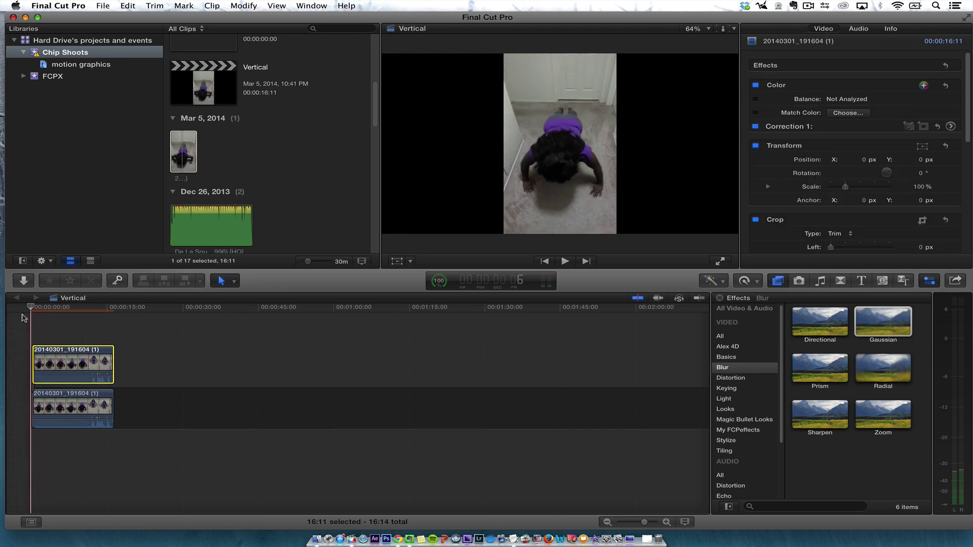
key(space)
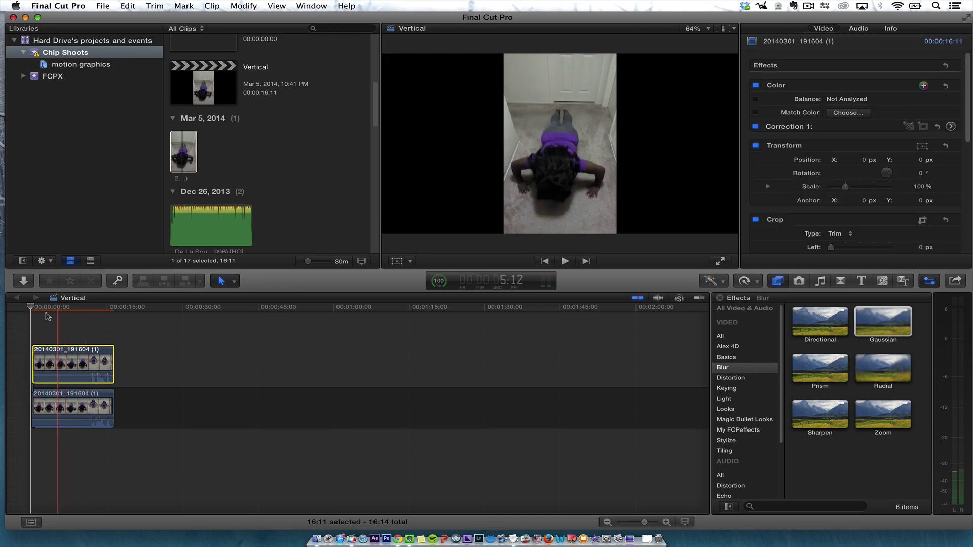
key(Home)
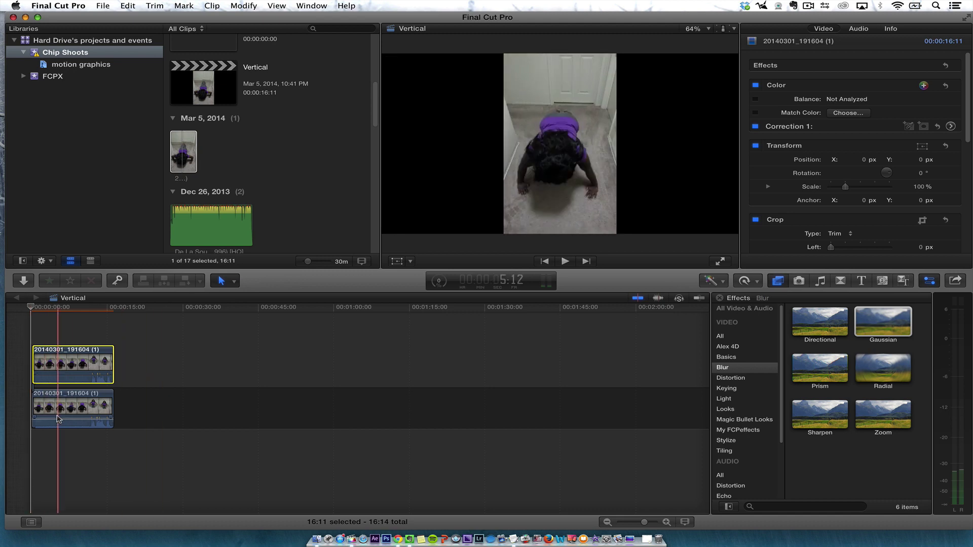
Step: Turn on the viewer's on-screen Transform handles
click(396, 261)
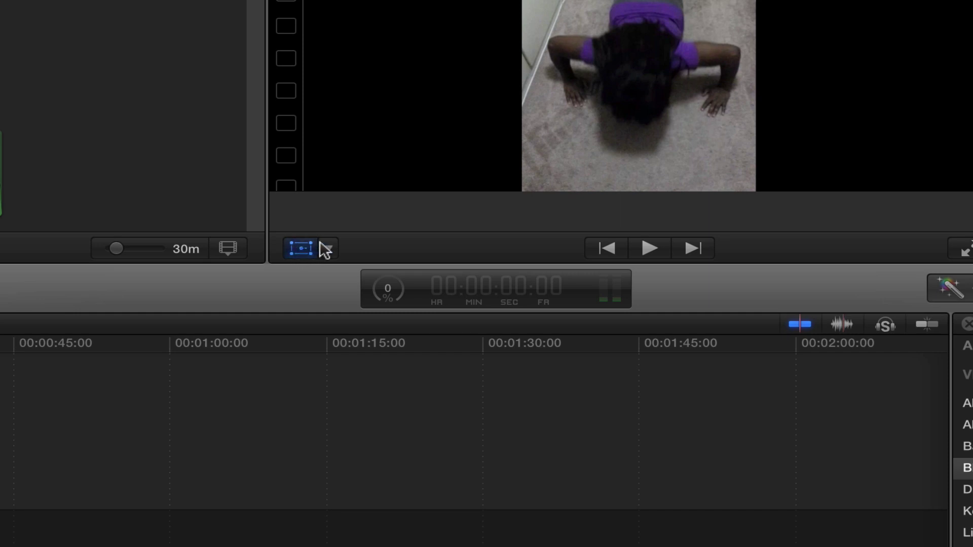
click(325, 249)
click(337, 276)
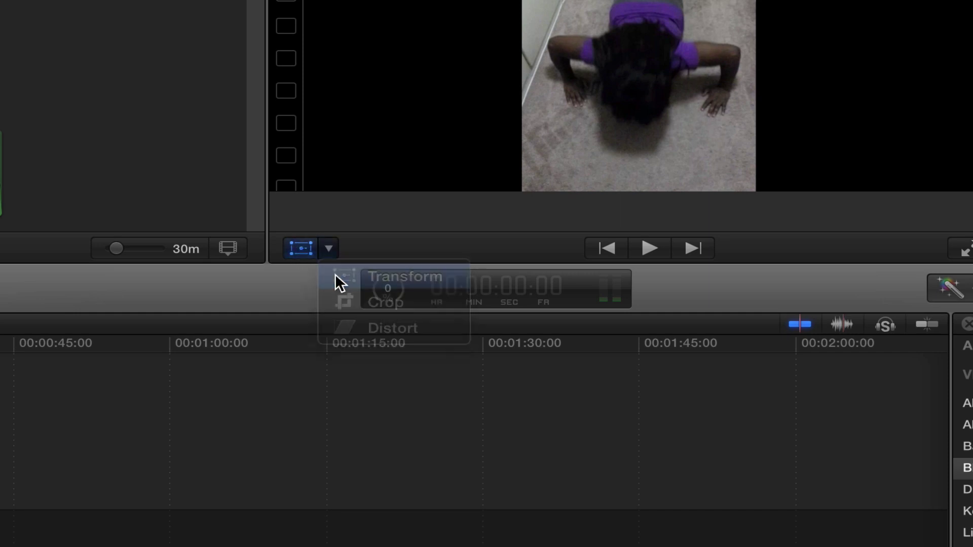
click(301, 248)
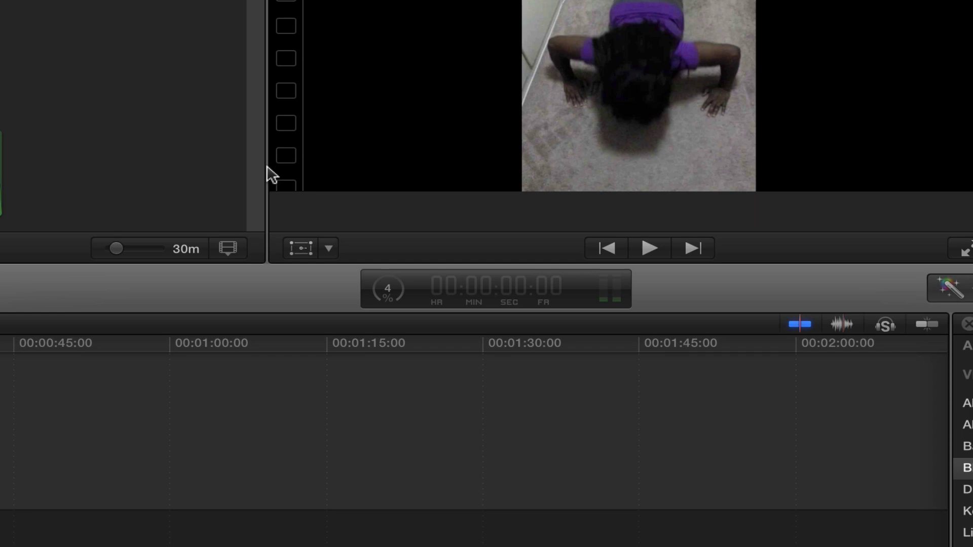
click(305, 248)
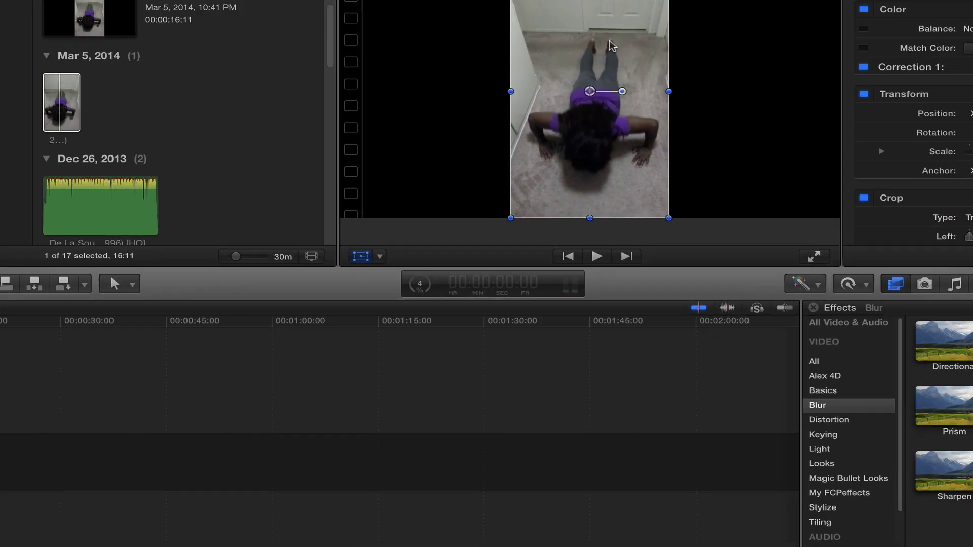
Step: Scale the lower copy to 258% and move it left to X −1187.7 px, viewing at 12.5%
drag(613, 45, 458, 46)
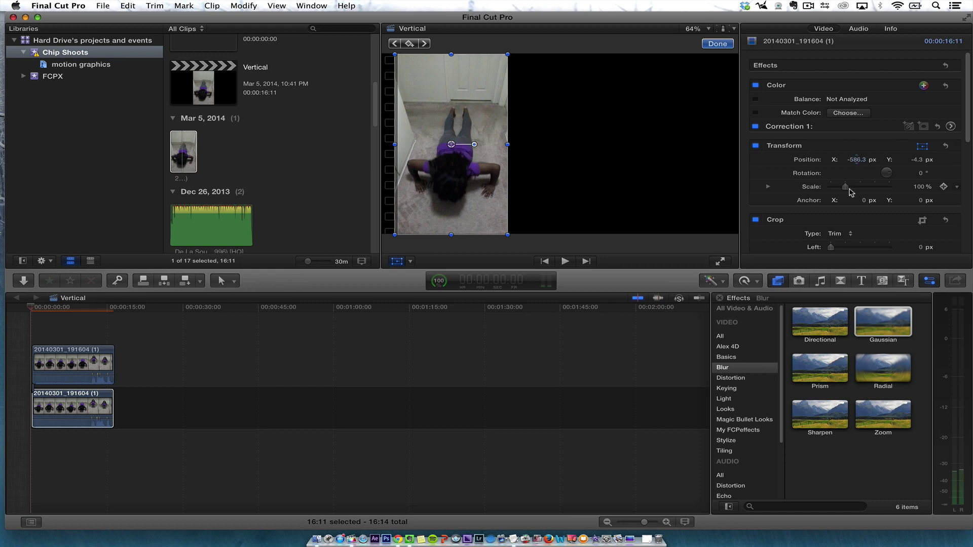
drag(845, 186, 869, 188)
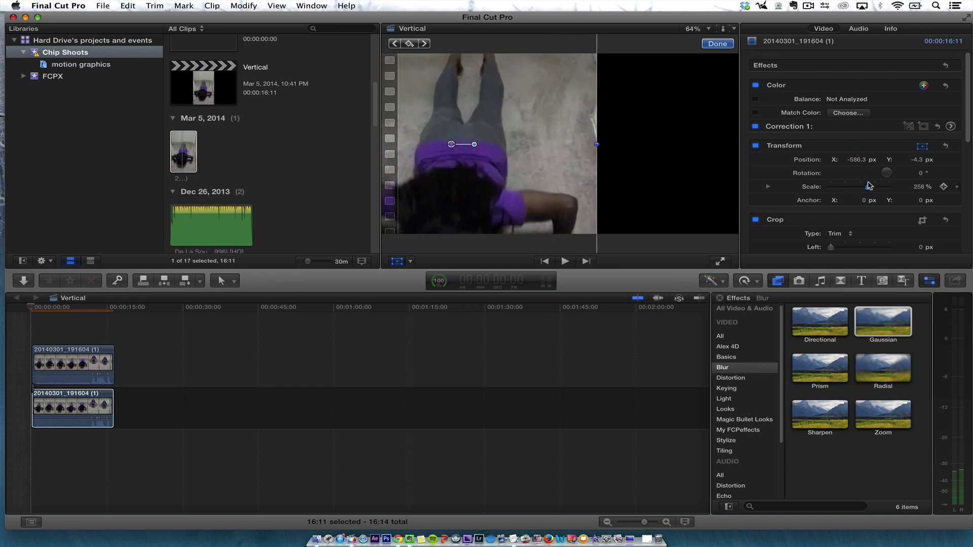
drag(553, 160, 473, 159)
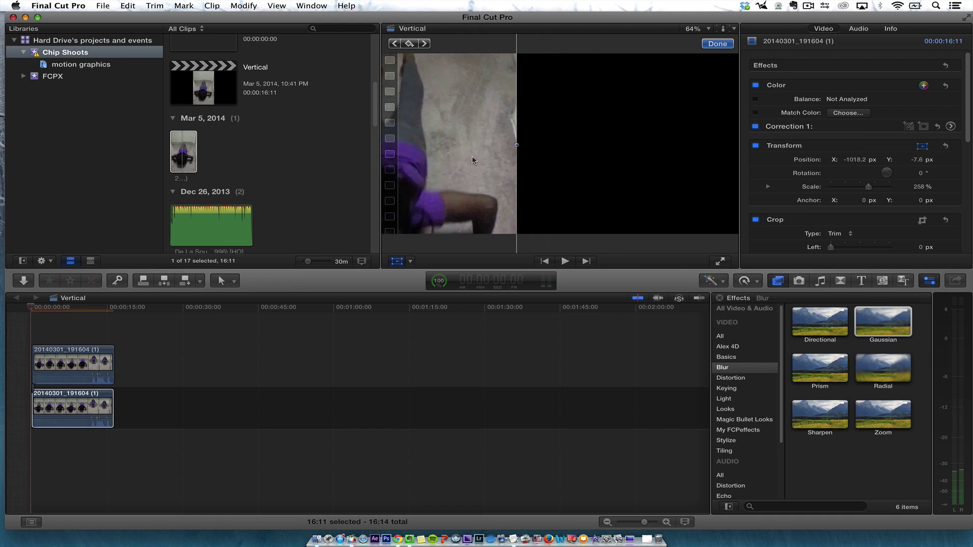
click(694, 29)
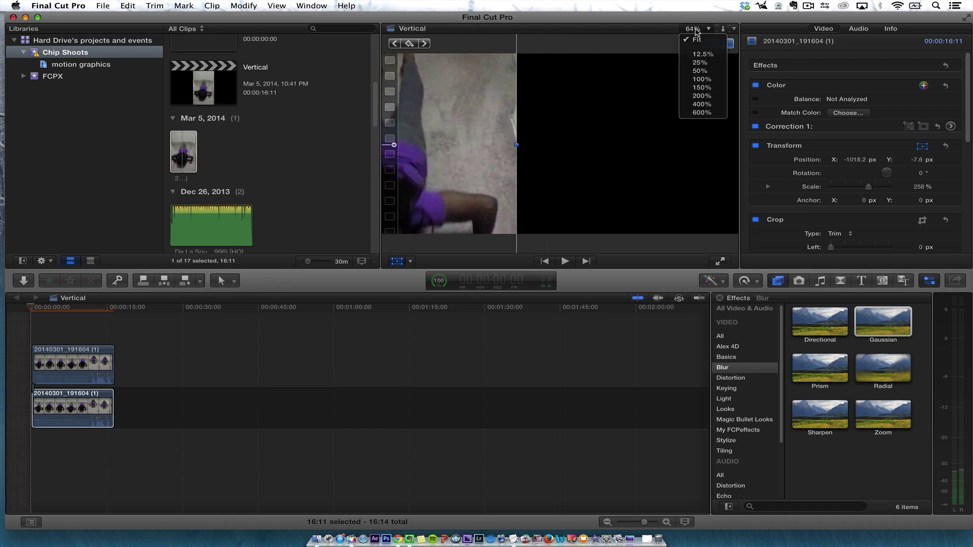
click(703, 54)
drag(530, 138, 524, 136)
Step: Move the upper copy right to X 1362.7 px and enlarge it to about 309%
click(80, 360)
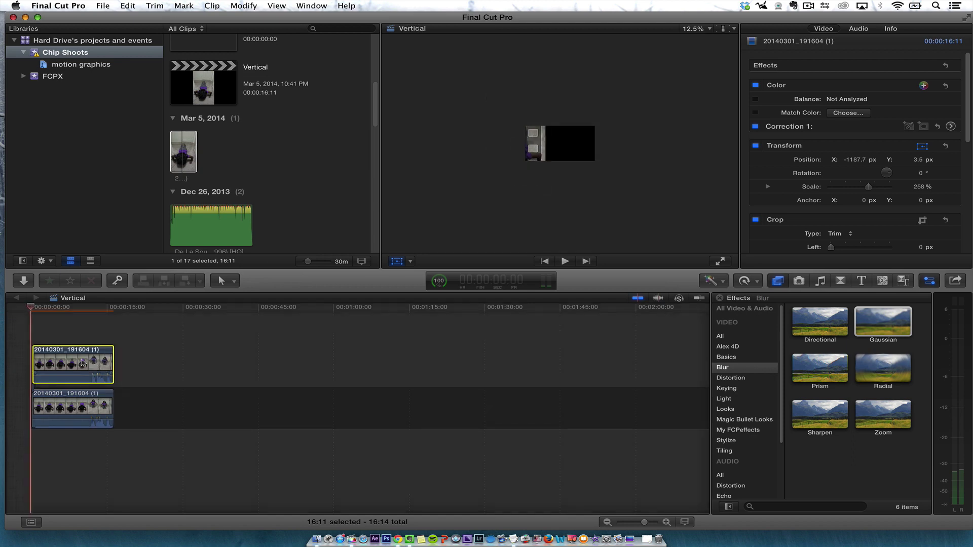
click(91, 311)
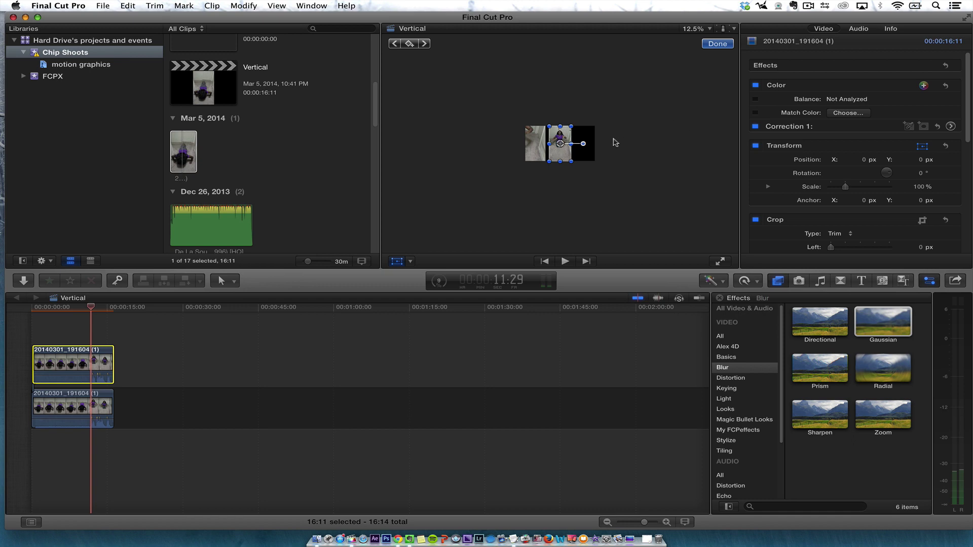
drag(557, 133, 588, 134)
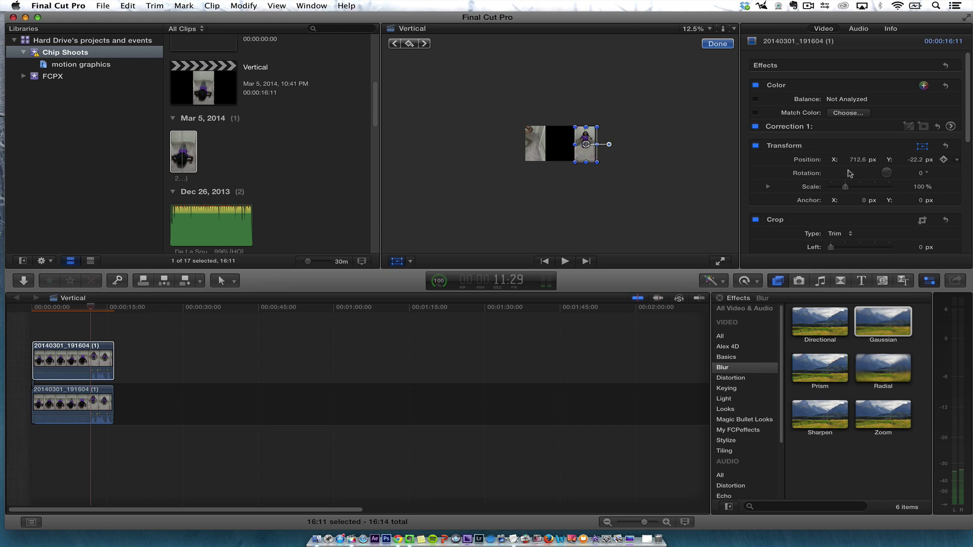
drag(848, 186, 879, 187)
drag(570, 156, 596, 158)
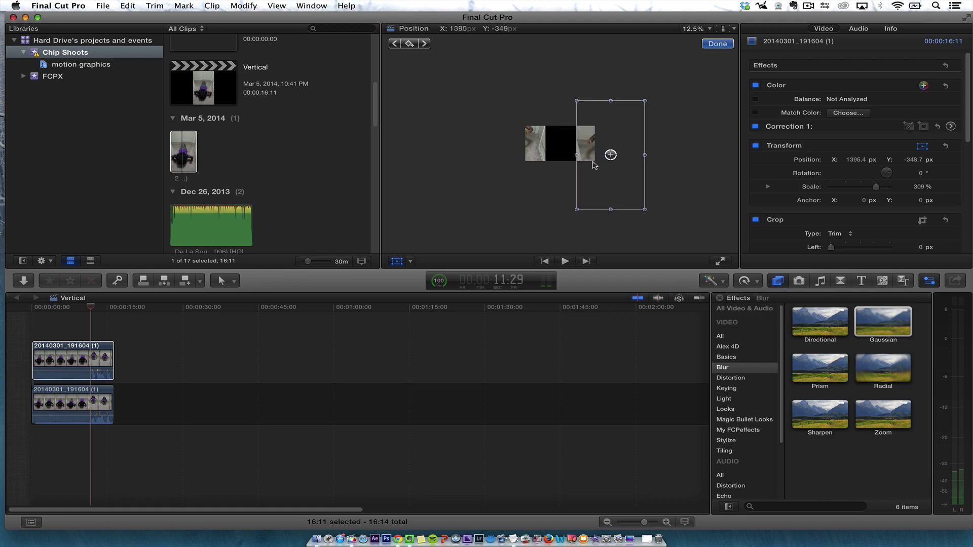
click(105, 399)
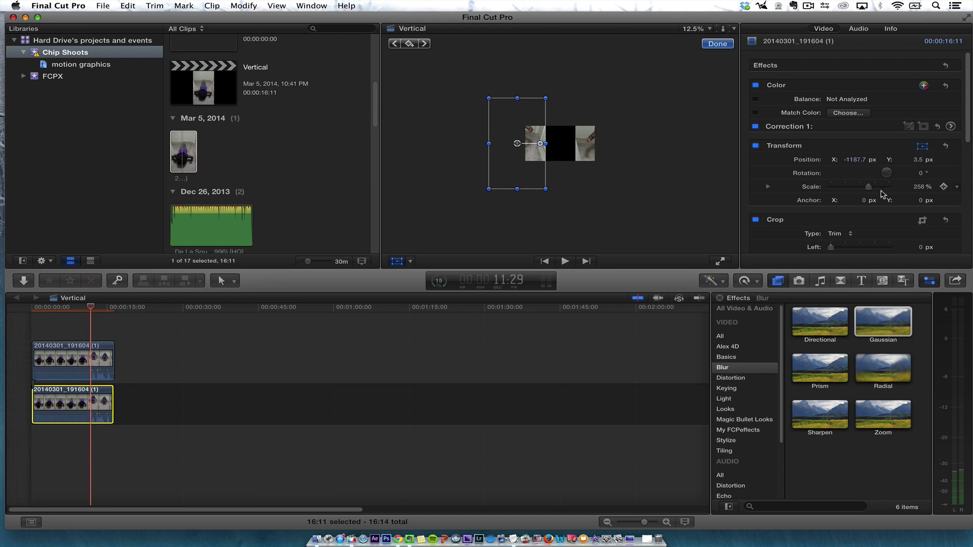
Step: Check the lower copy's settings, then reselect the upper copy
click(587, 146)
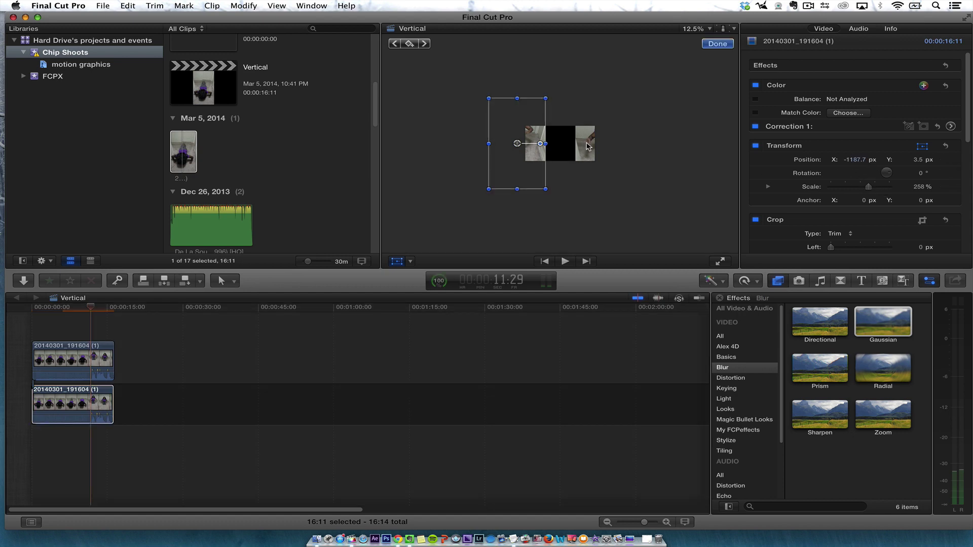
click(118, 393)
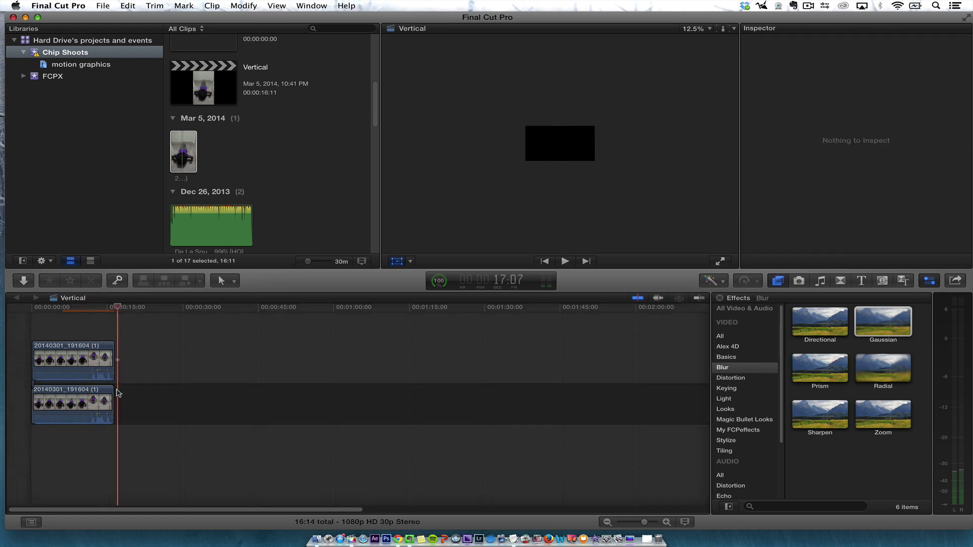
click(89, 403)
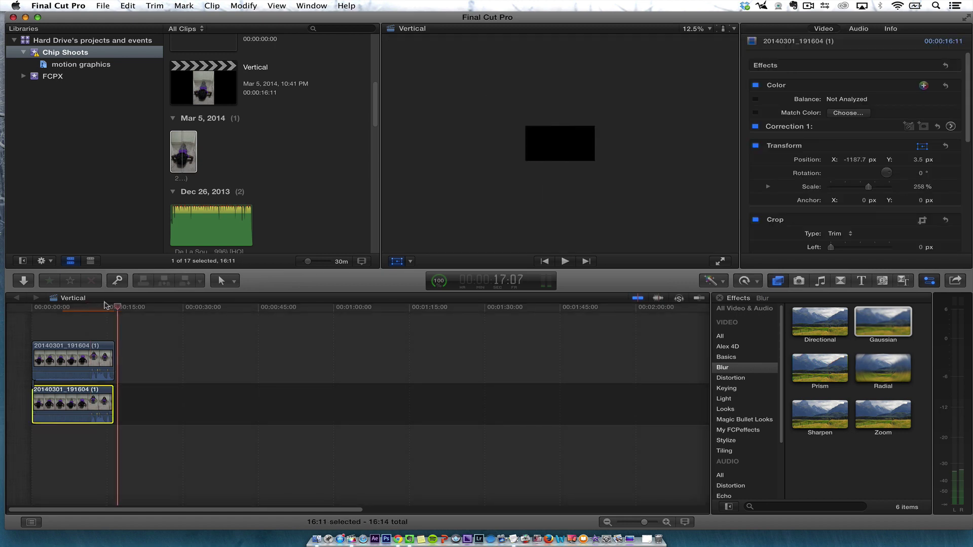
click(61, 360)
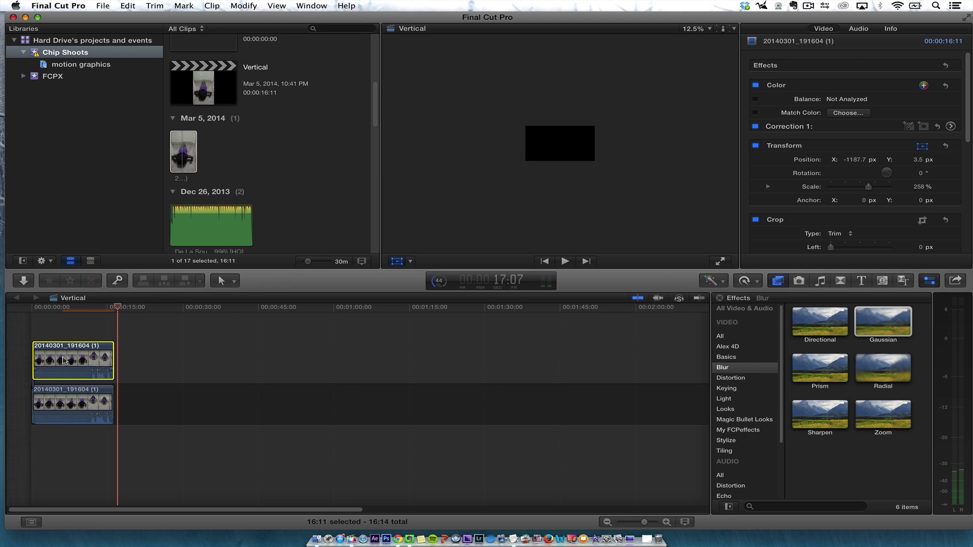
Step: Set the upper copy's Scale to 258% and shift it slightly left to X 1236.6 px
click(77, 310)
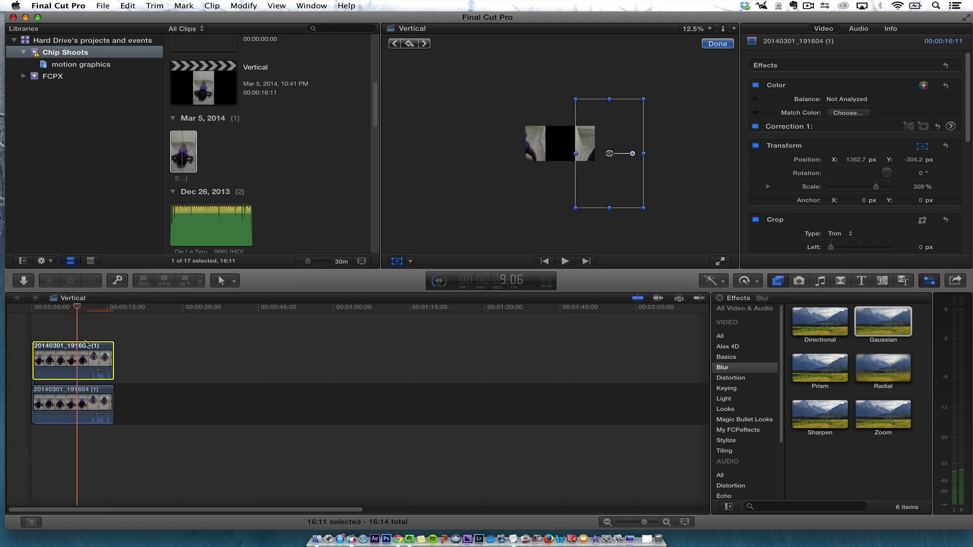
click(919, 188)
text(2)
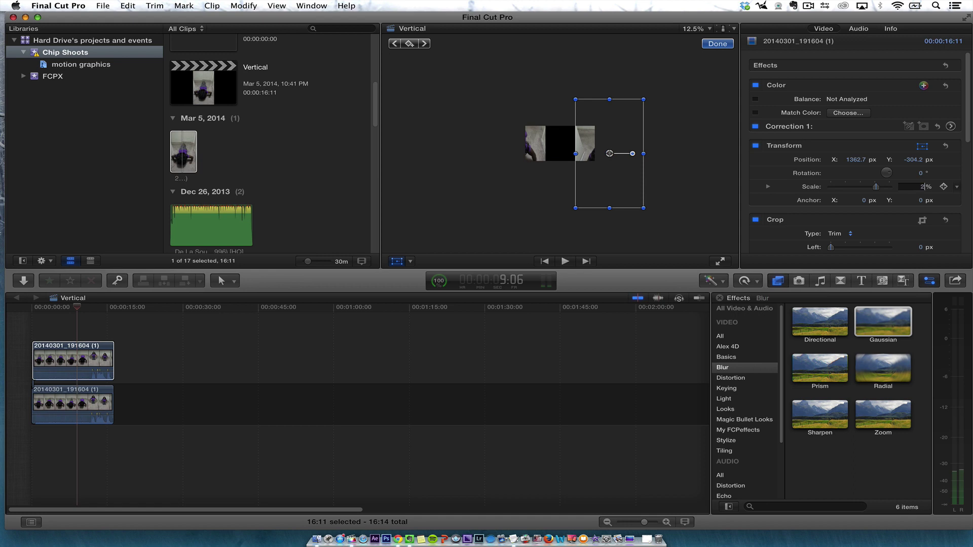
text(58)
key(Return)
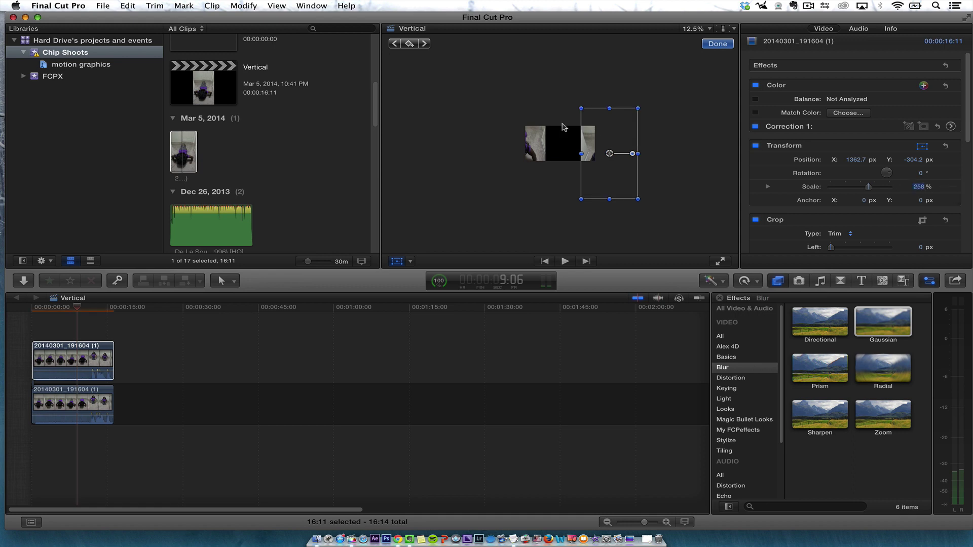
click(550, 94)
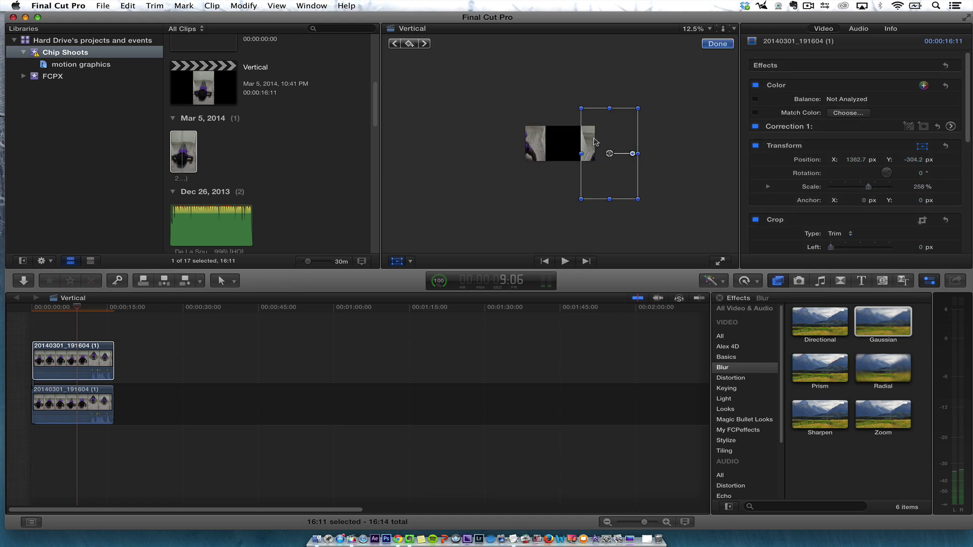
drag(595, 142, 591, 142)
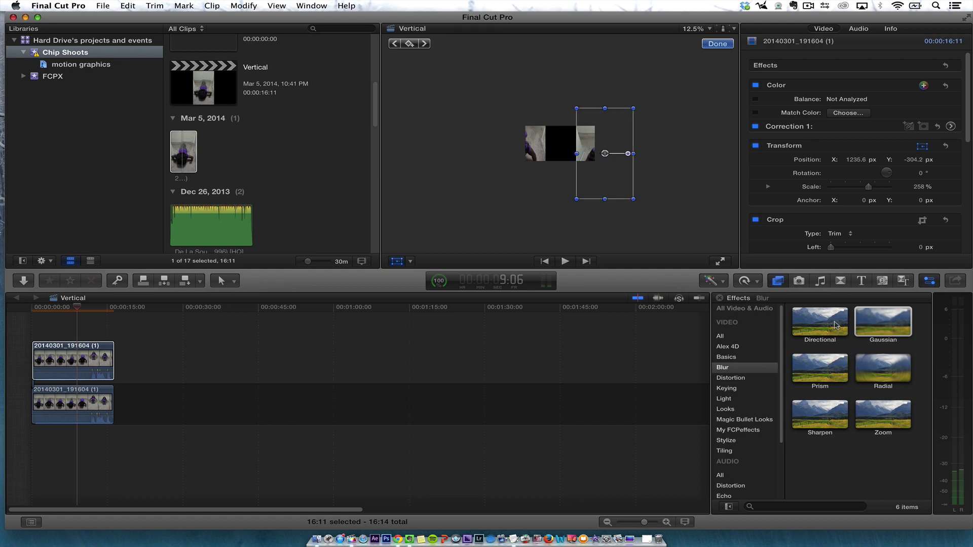
Step: Apply a Gaussian blur to both side copies, then show the original vertical clip in the viewer
drag(900, 338, 84, 371)
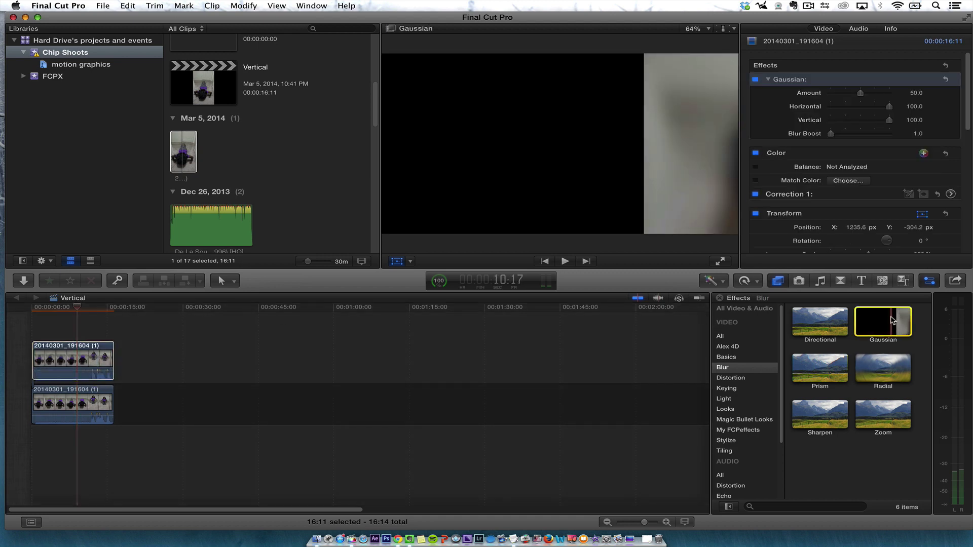
drag(883, 322, 73, 406)
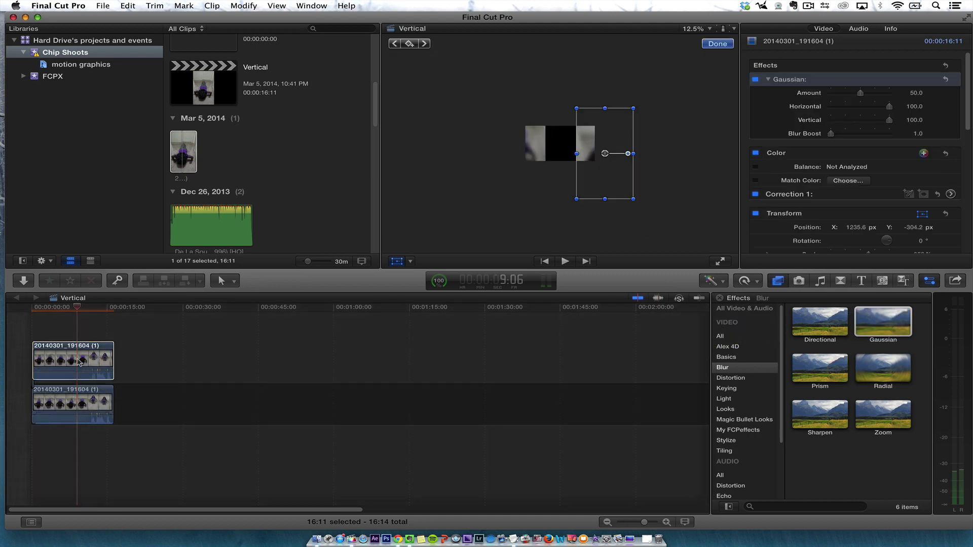
click(79, 365)
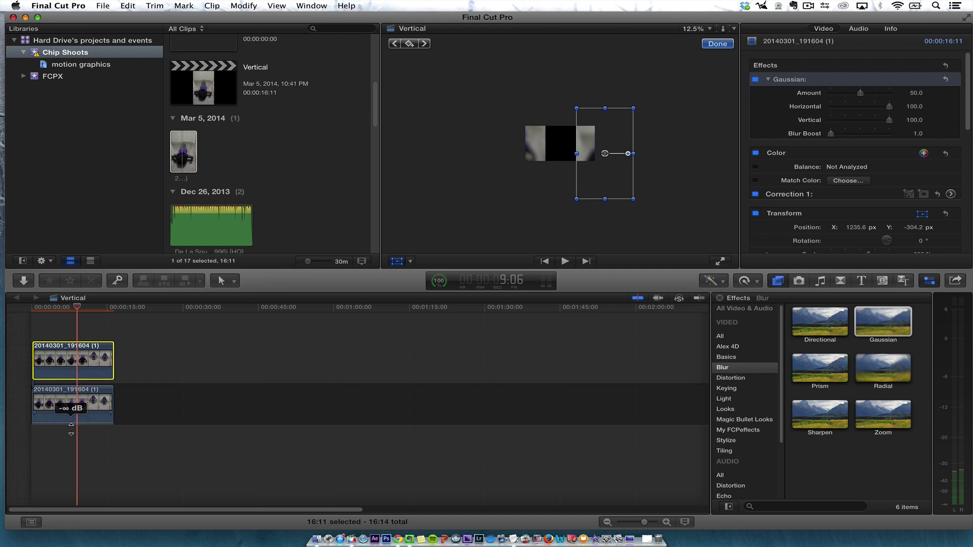
click(182, 153)
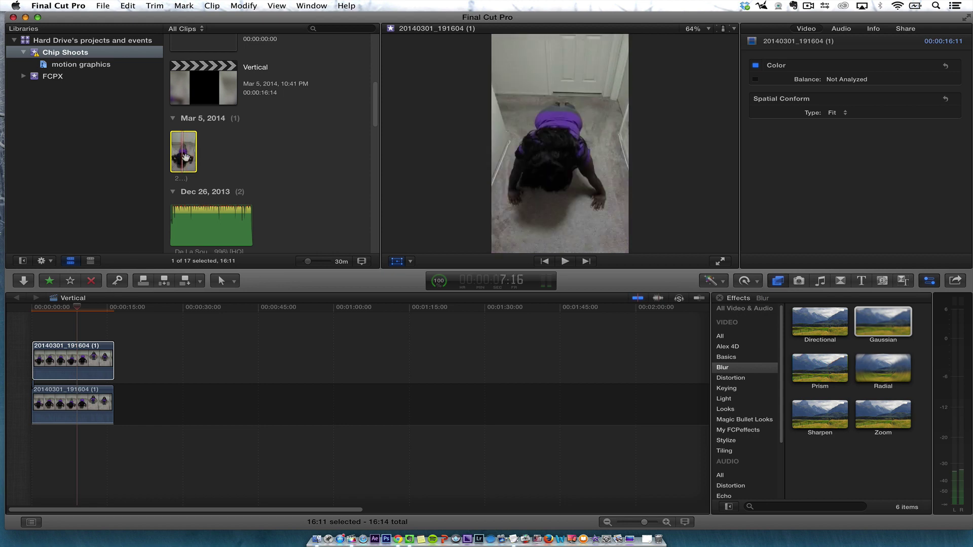
Step: Place the original clip above the copies and slide both blurred copies inward toward centre
drag(187, 151, 33, 310)
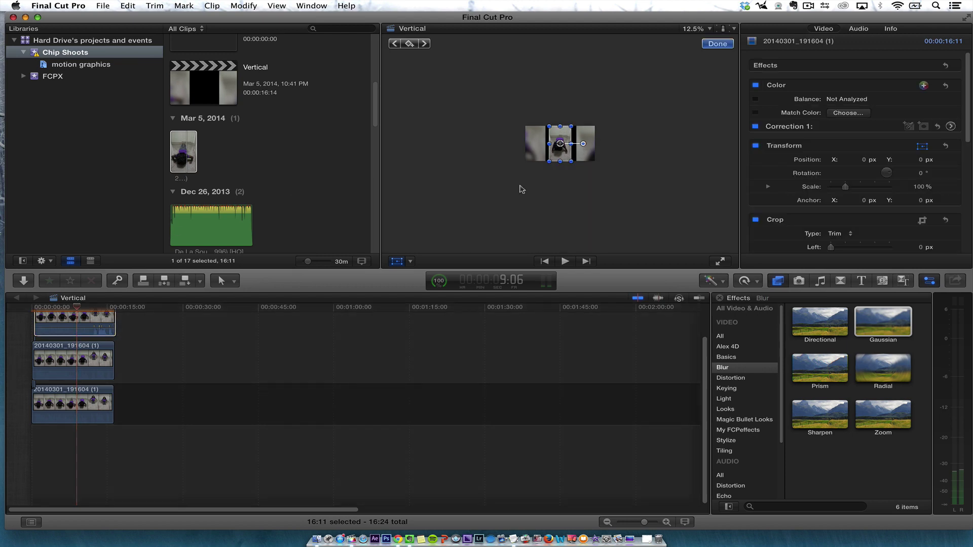
click(53, 361)
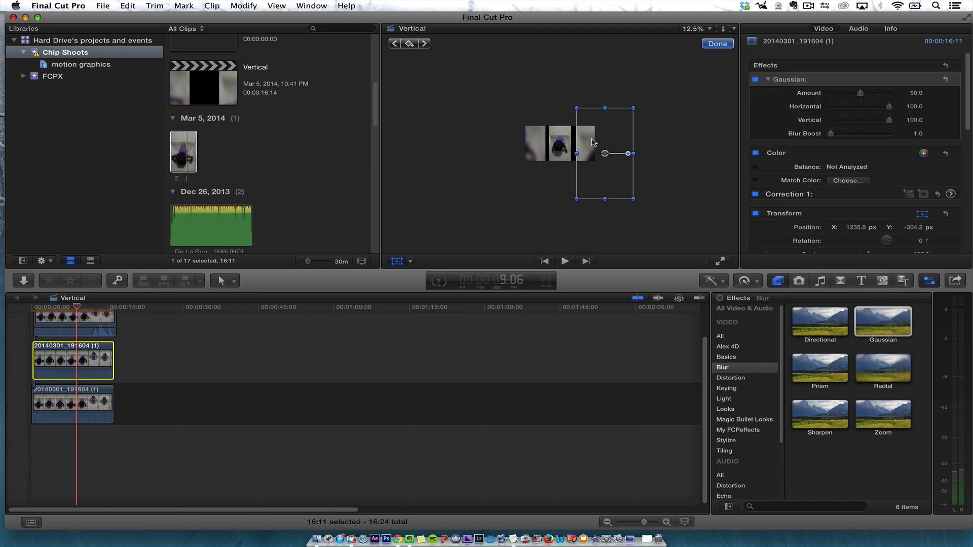
drag(593, 142, 568, 142)
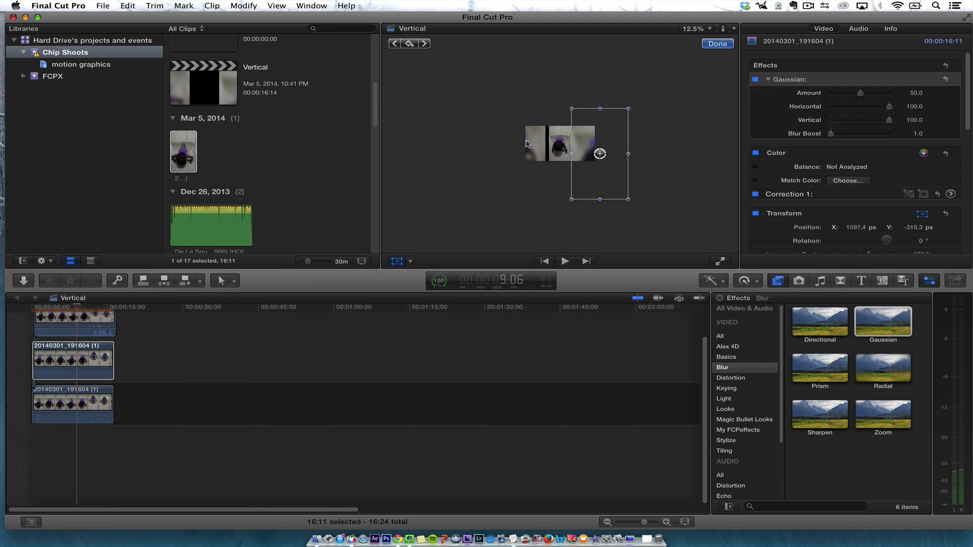
click(54, 391)
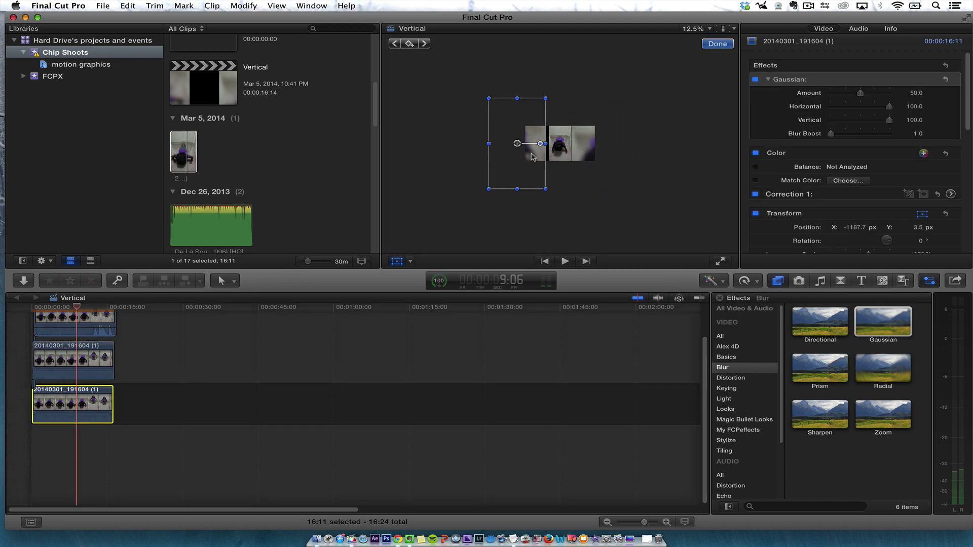
drag(532, 156, 536, 156)
Step: Fit the viewer, snug the right blurred copy against the centre clip, and rewind the playhead
click(709, 29)
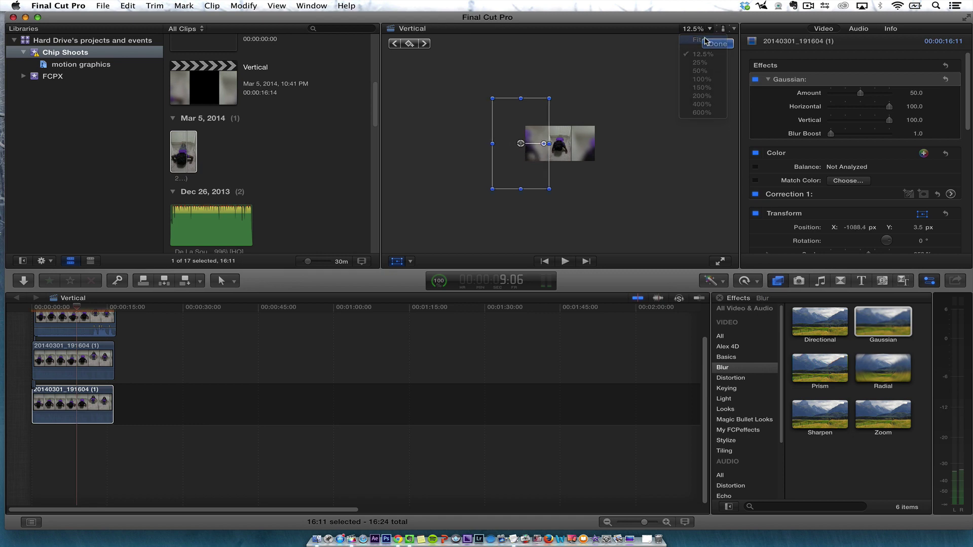
click(705, 40)
click(96, 324)
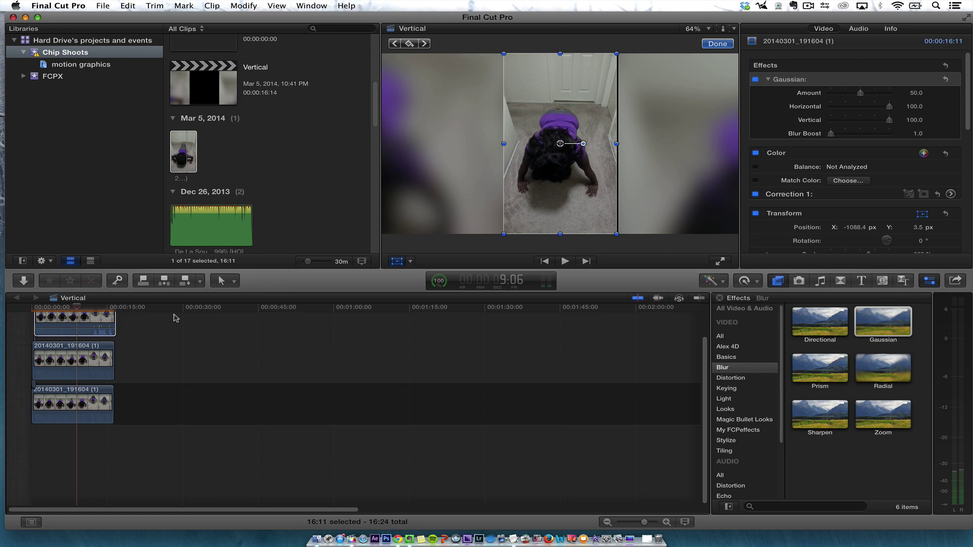
click(87, 402)
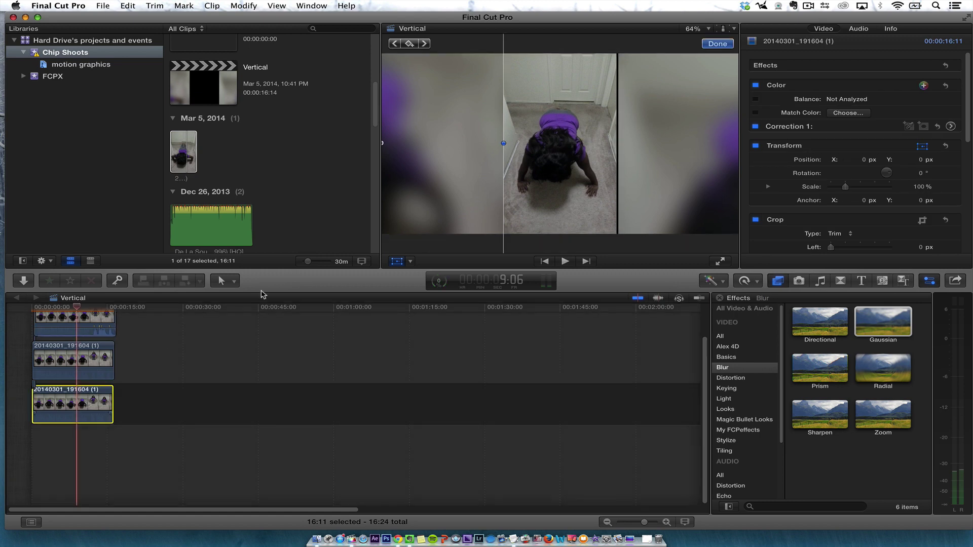
click(56, 367)
drag(695, 120, 692, 121)
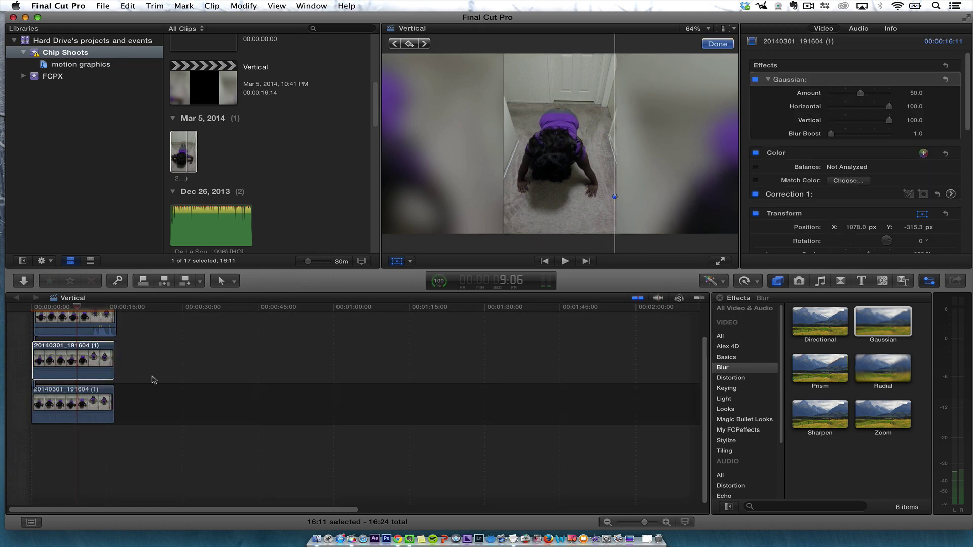
click(65, 306)
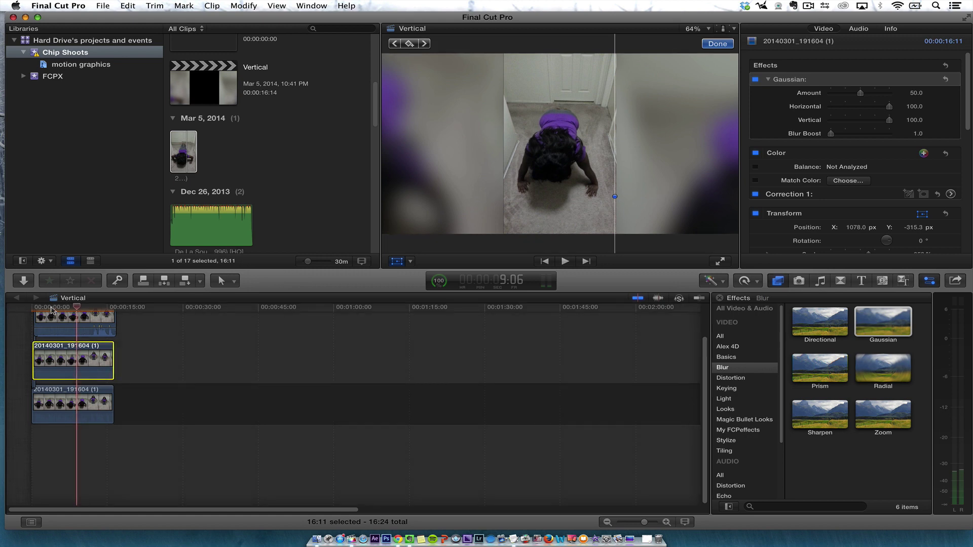
drag(53, 307, 1, 317)
Step: Align the right blurred copy with the other clips at the start and fit all clips in the timeline
key(space)
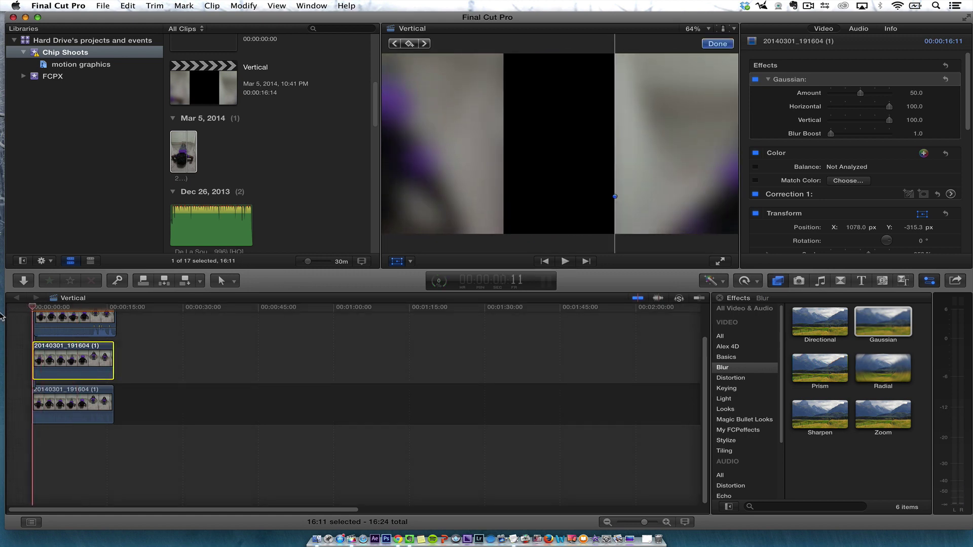
click(32, 317)
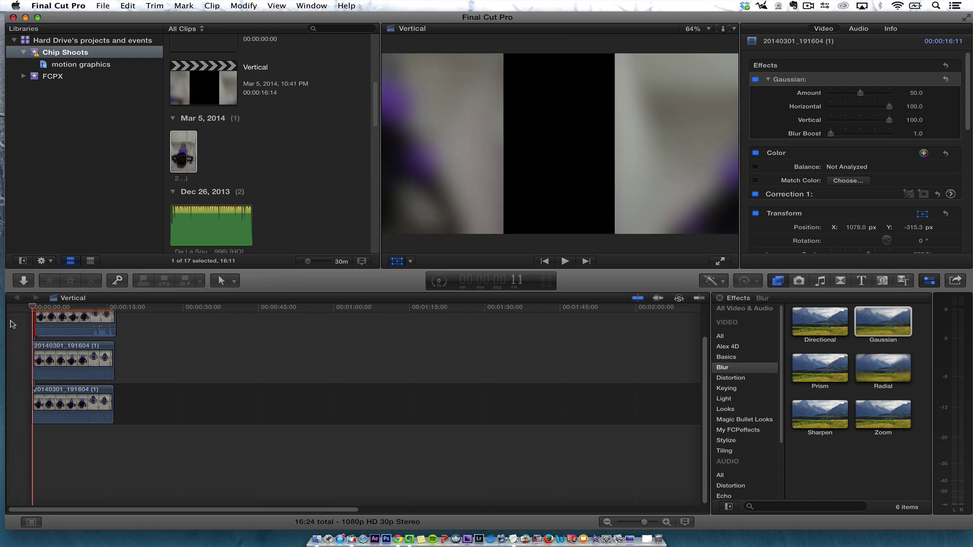
click(34, 353)
key(super+equal)
key(super+equal)
key(super+equal)
key(super+equal)
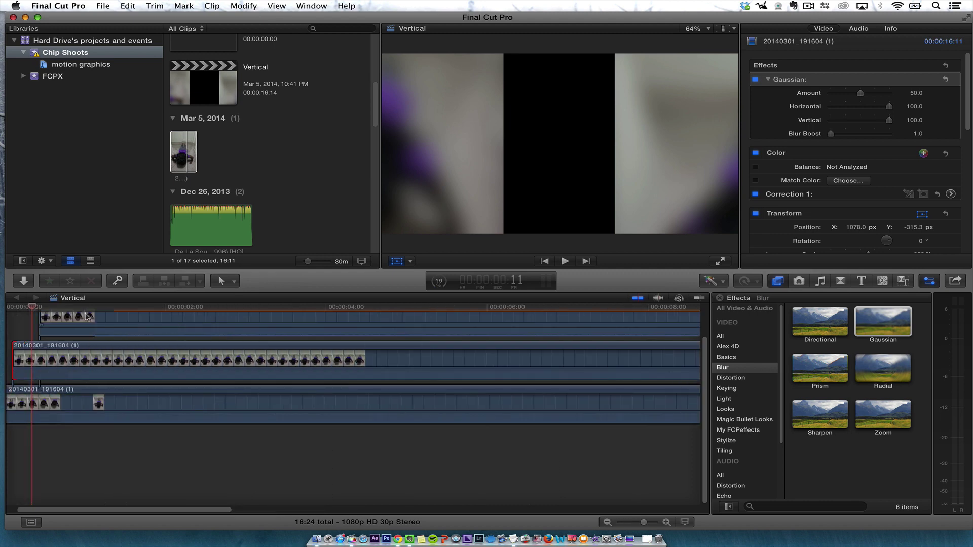
drag(70, 351, 61, 350)
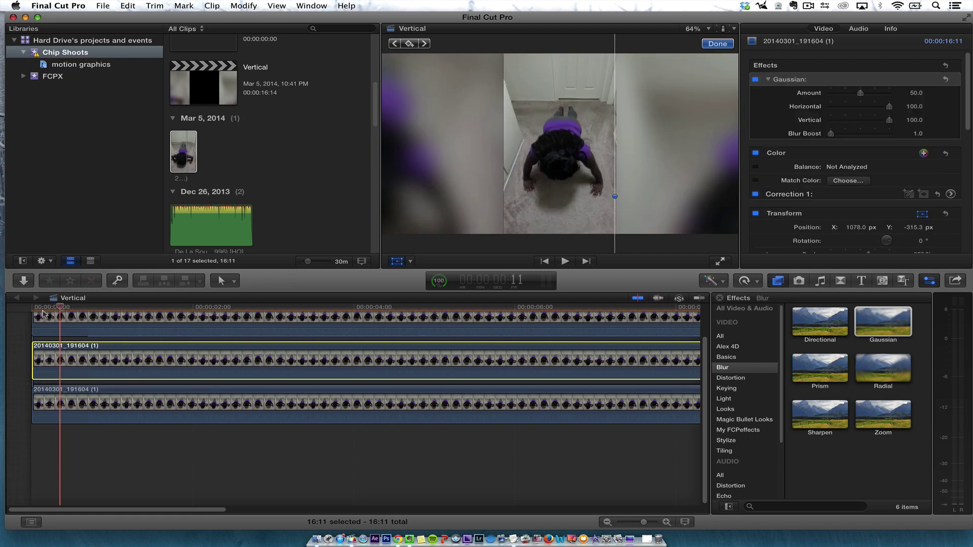
key(Home)
key(shift+z)
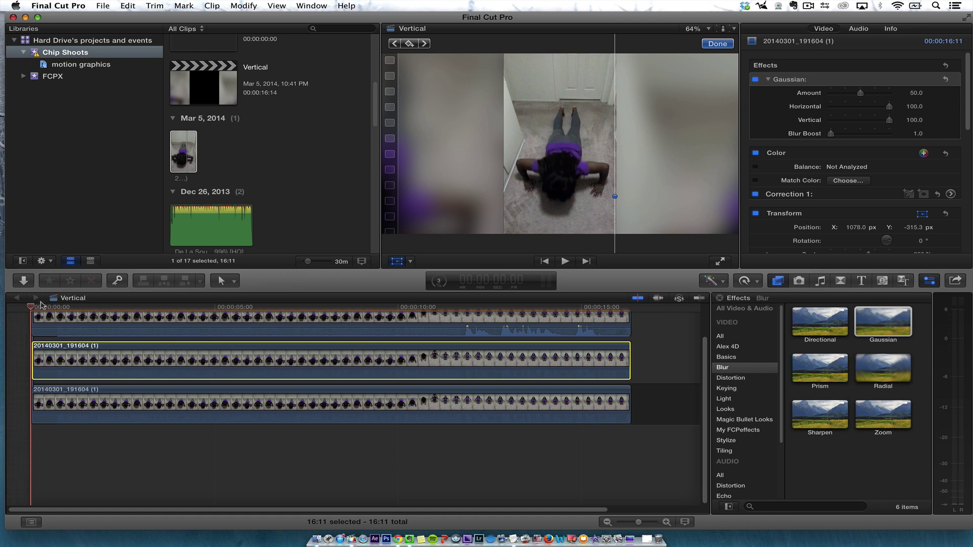
Step: Set the right copy's Gaussian Amount to 62.14 and play the composite through to the end
key(space)
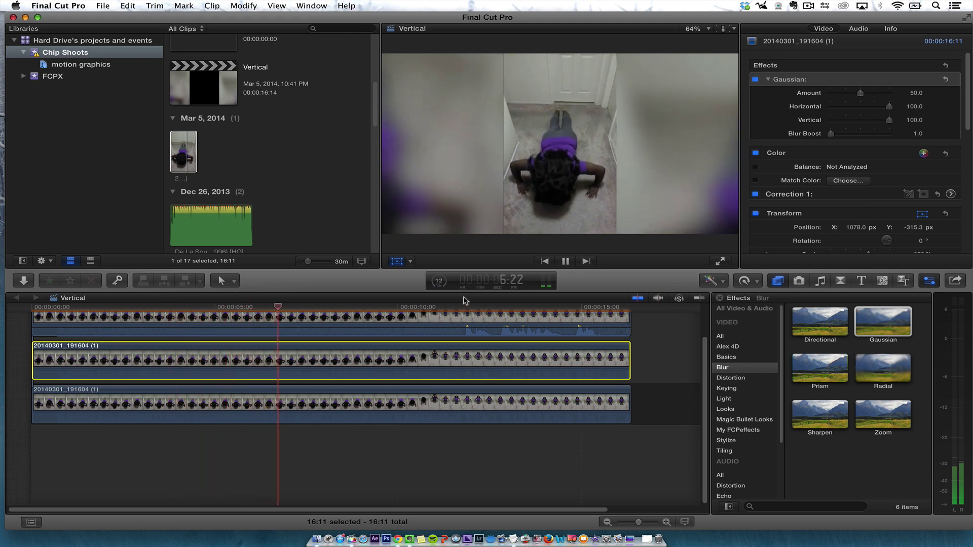
key(space)
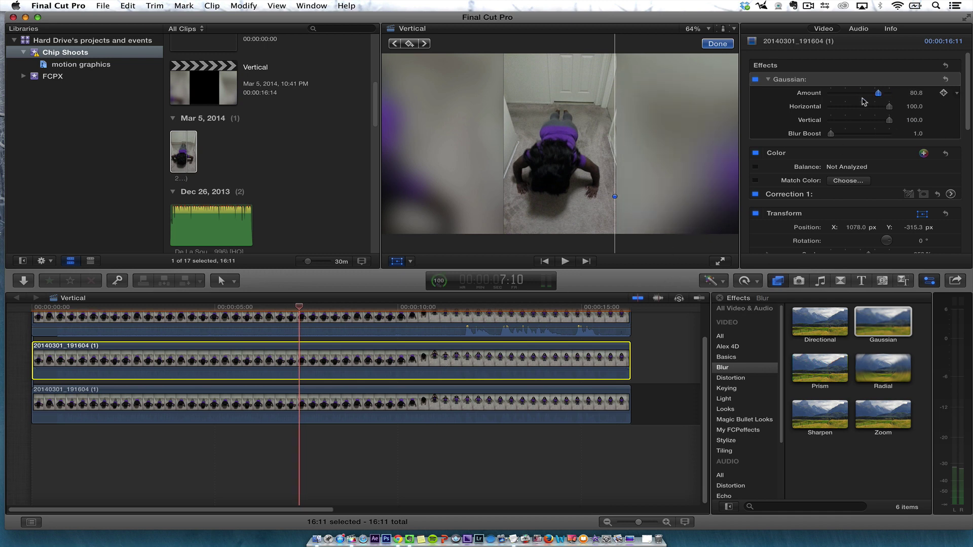
drag(902, 96, 867, 93)
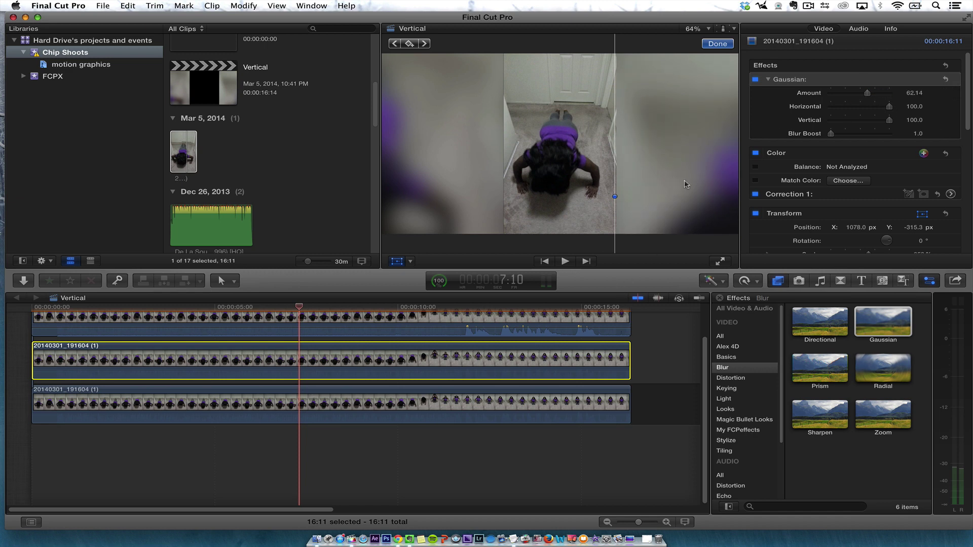
key(space)
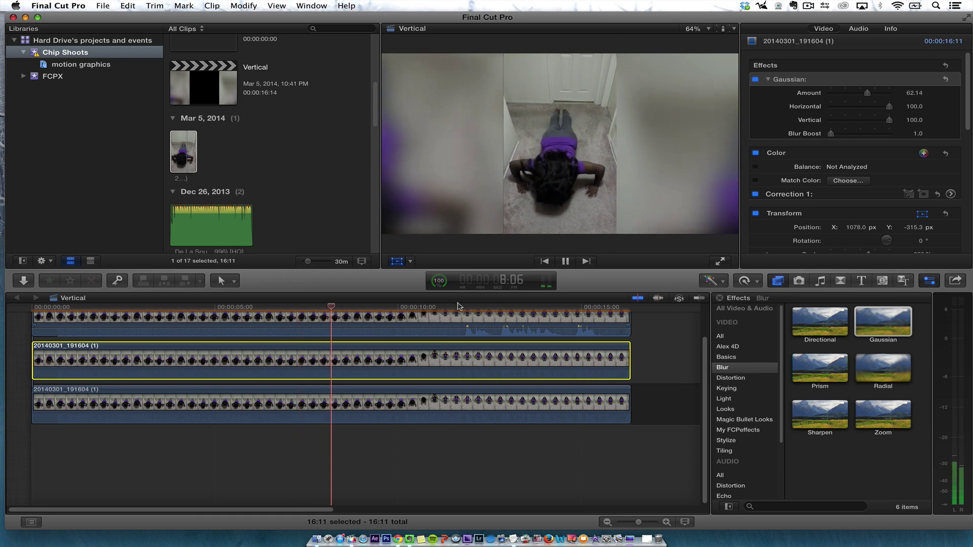
click(457, 306)
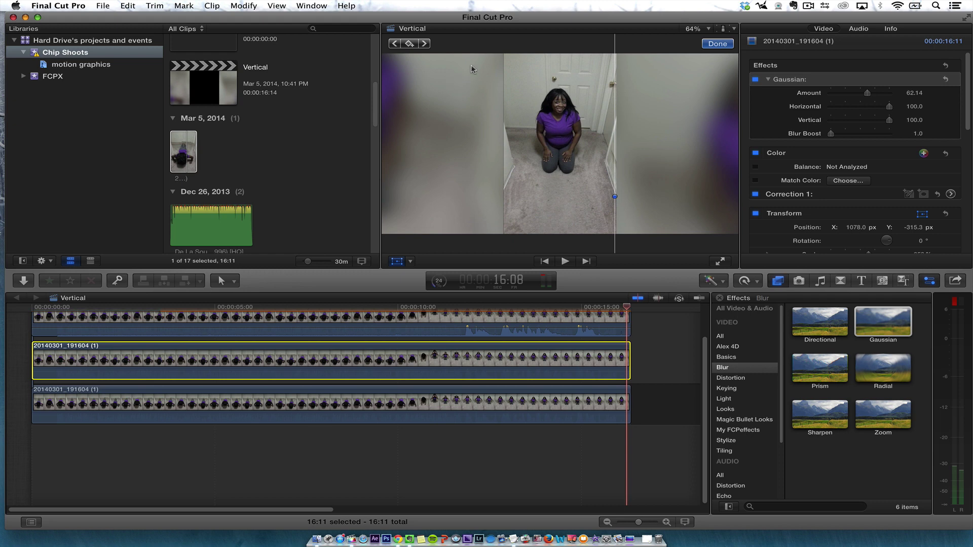
click(540, 204)
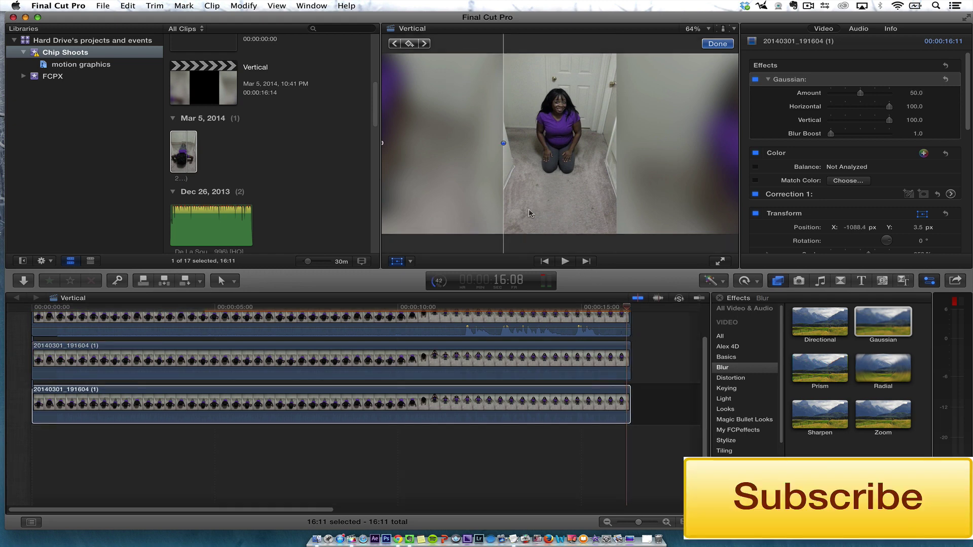
click(301, 362)
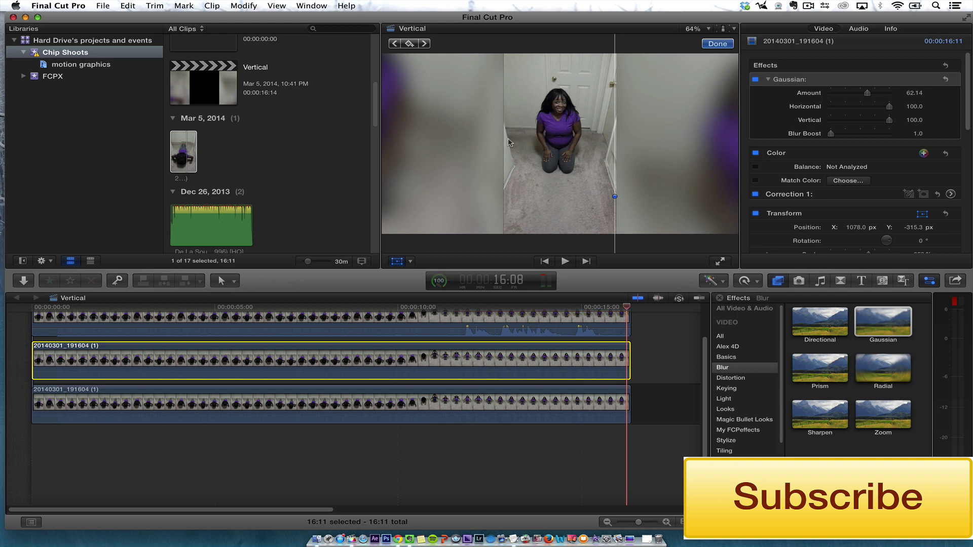
click(573, 131)
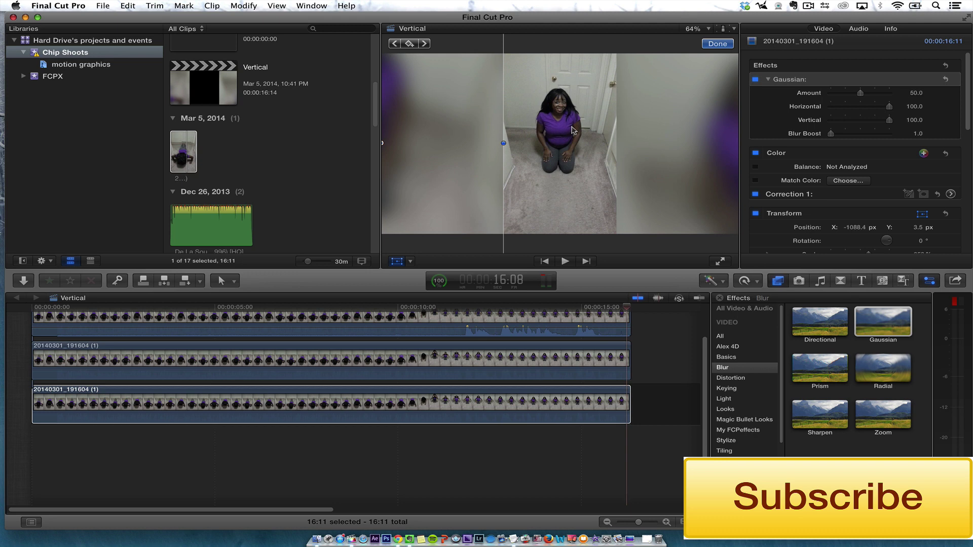